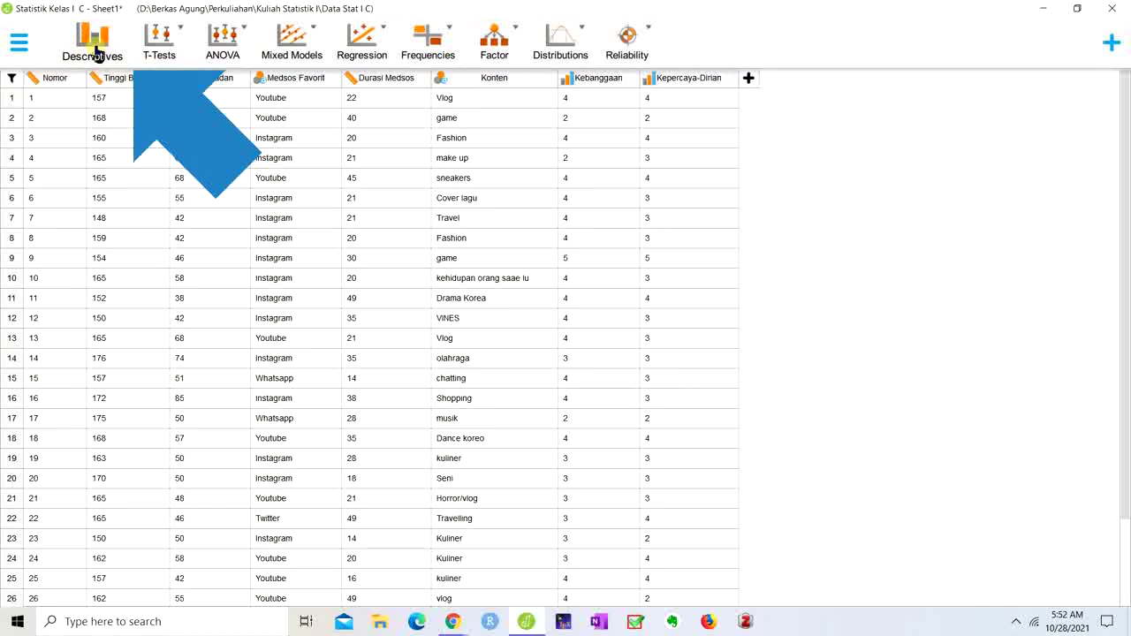
# Start a Descriptive Statistics analysis and assign Tinggi Badan as its variable
pyautogui.click(97, 52)
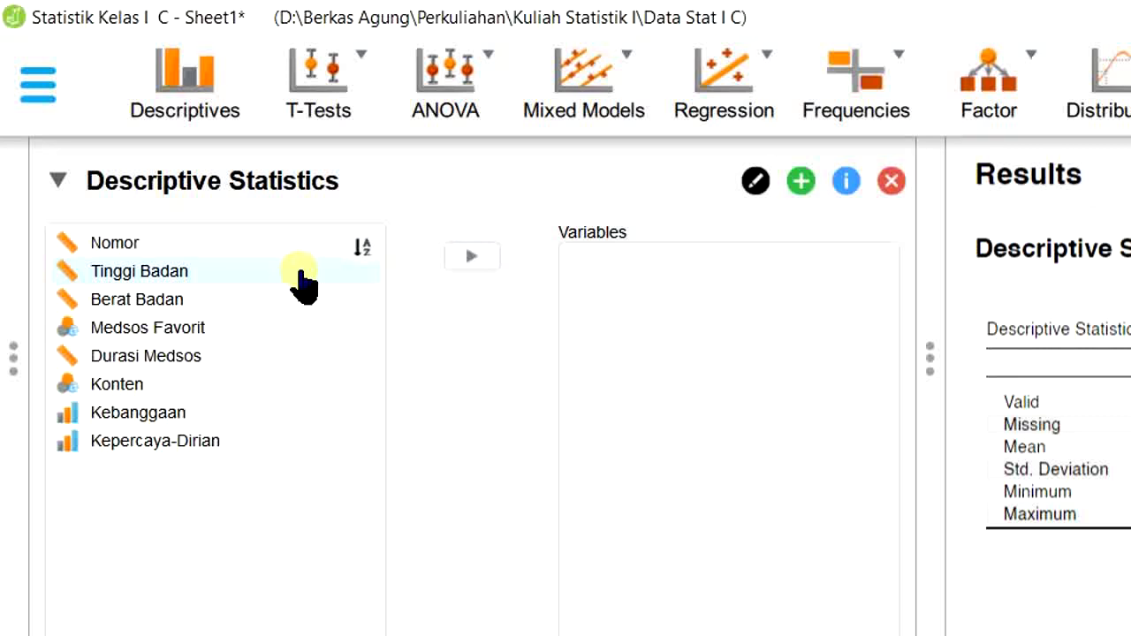
pyautogui.click(301, 282)
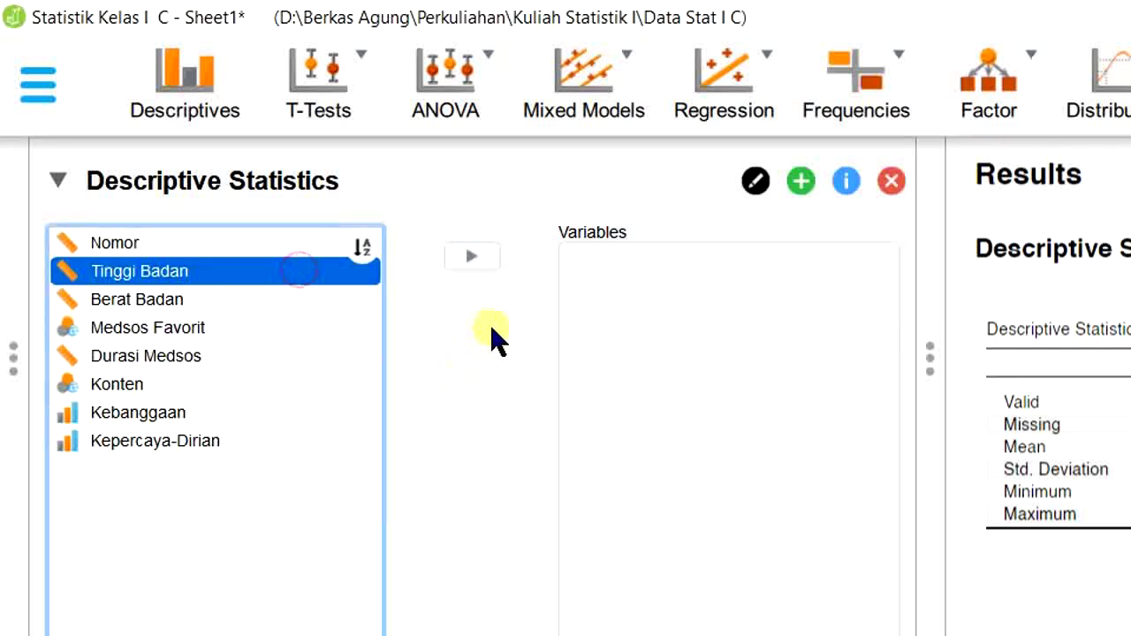
pyautogui.click(469, 265)
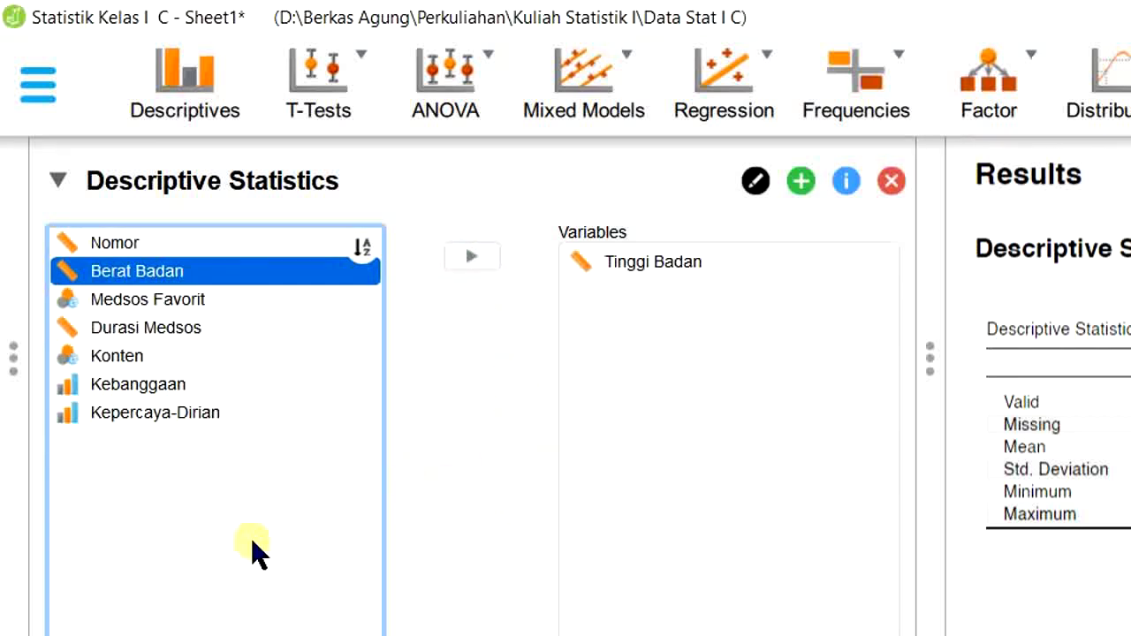
# Expand the statistics options and include quartiles in the Tinggi Badan results
pyautogui.press('Down')
pyautogui.press('Down')
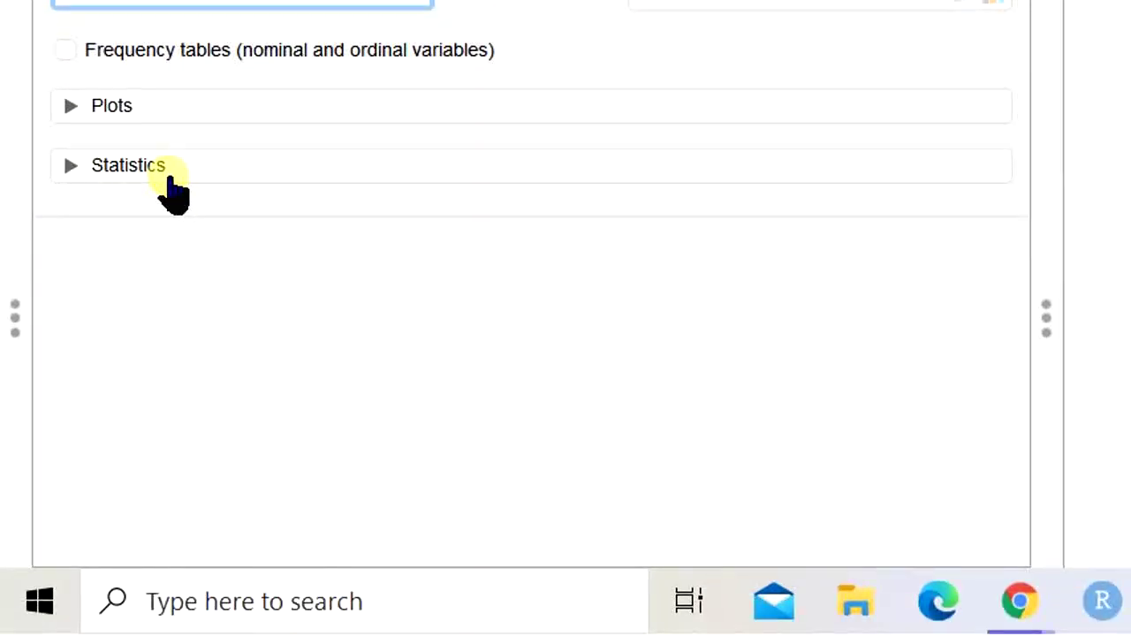
pyautogui.click(169, 188)
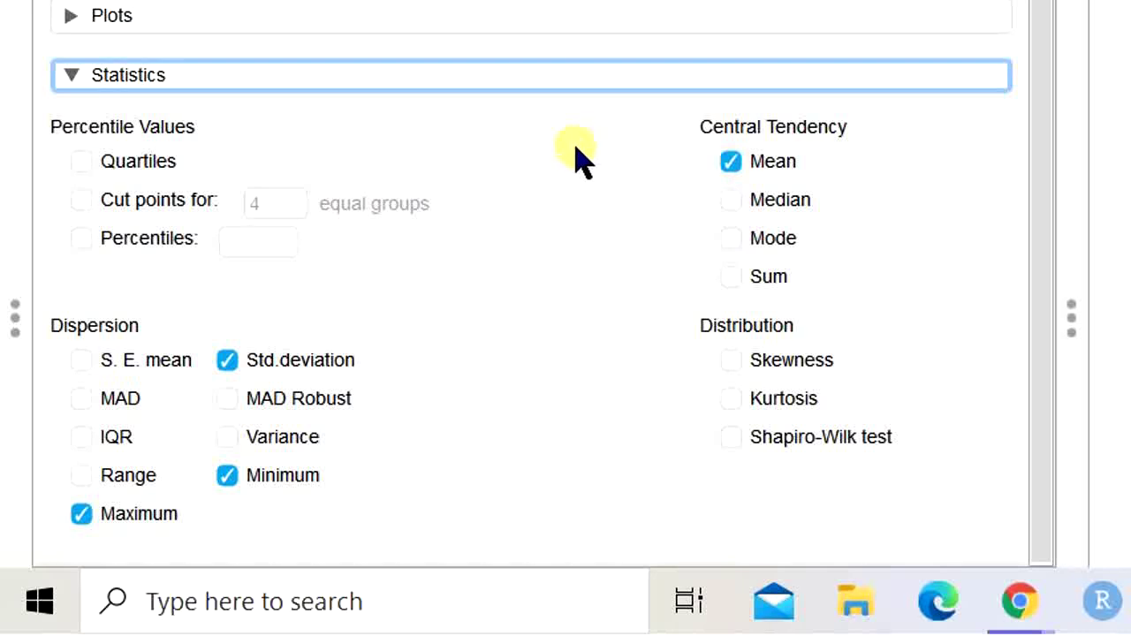
pyautogui.click(177, 168)
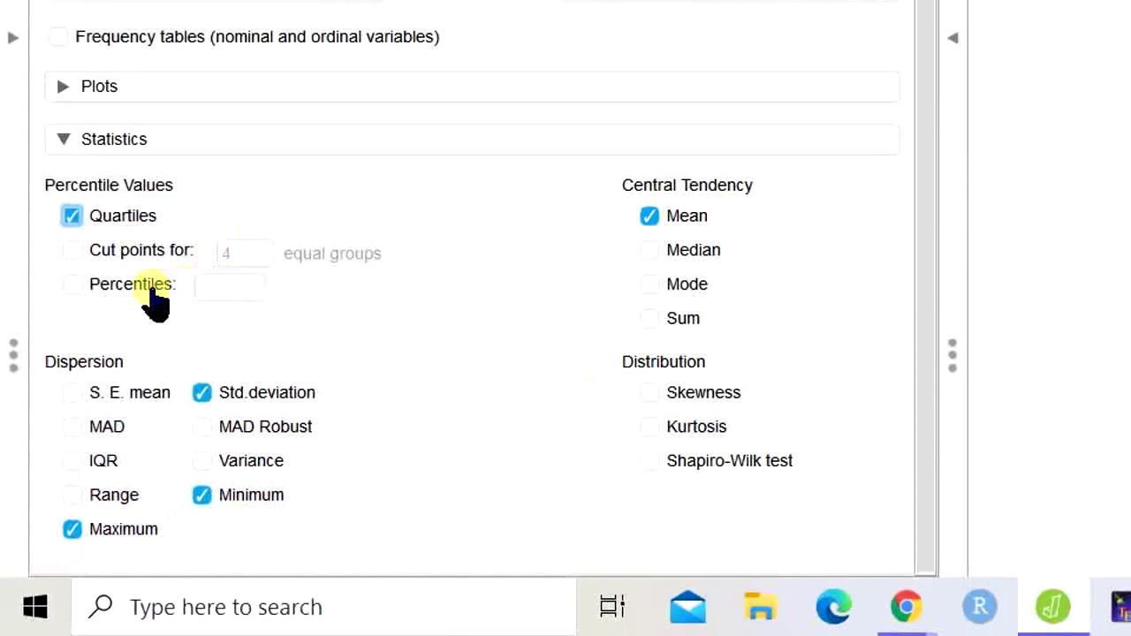
# Enable percentiles for Tinggi Badan and set them to 10,20,30,40,60,70,80,90
pyautogui.click(152, 292)
pyautogui.click(228, 290)
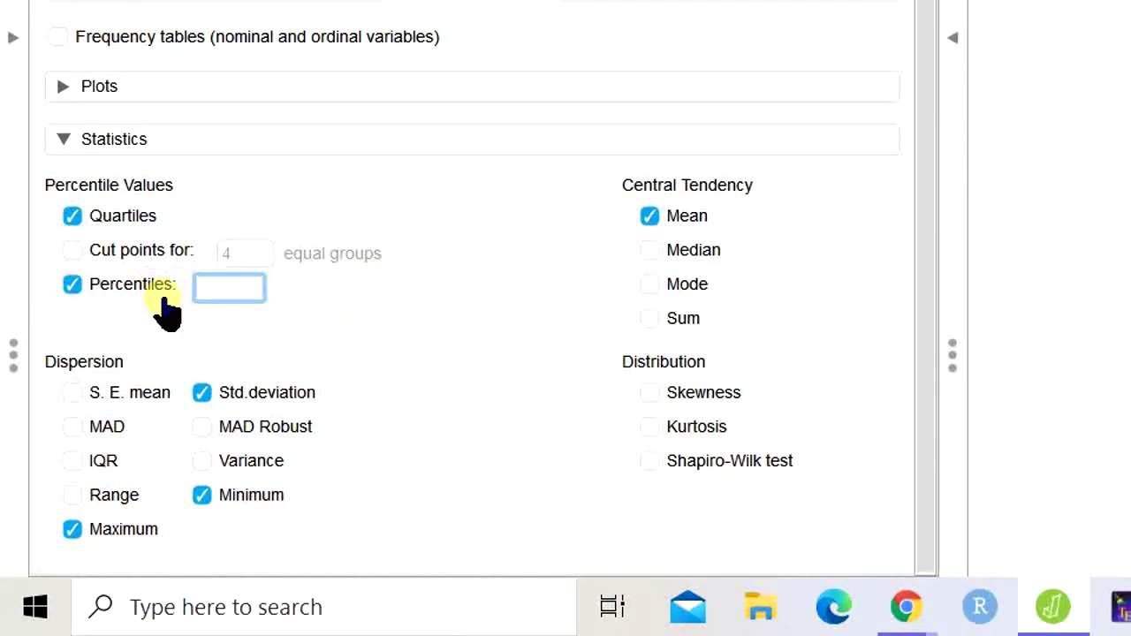
pyautogui.write('10,20')
pyautogui.write(',30,40')
pyautogui.write(',60')
pyautogui.write(',70,')
pyautogui.write('80,9')
pyautogui.write('0')
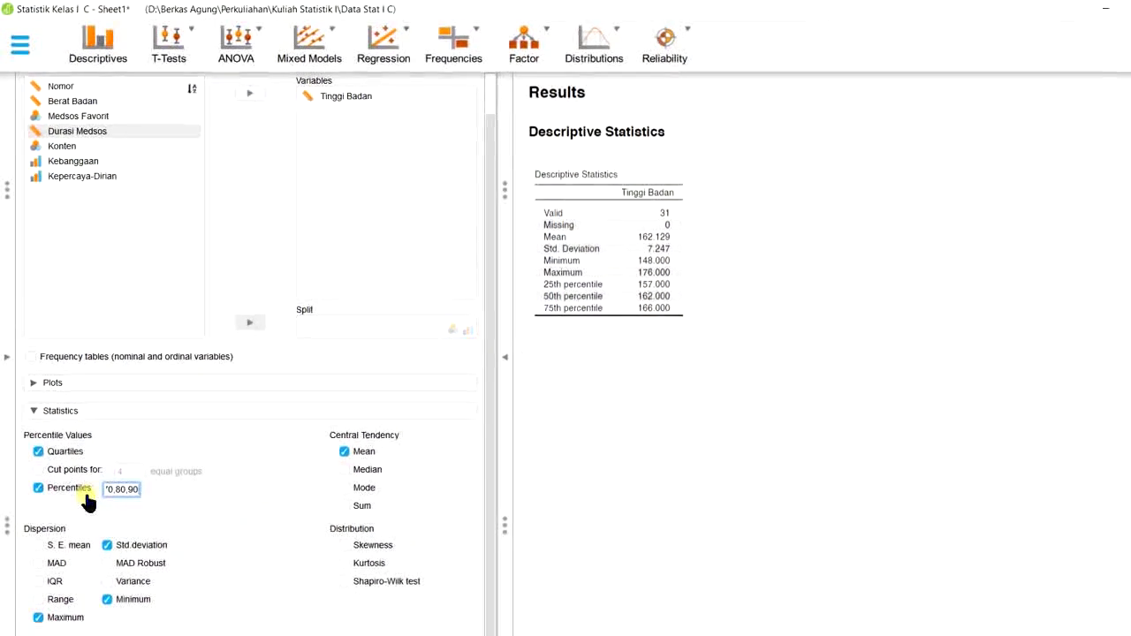
pyautogui.press('Return')
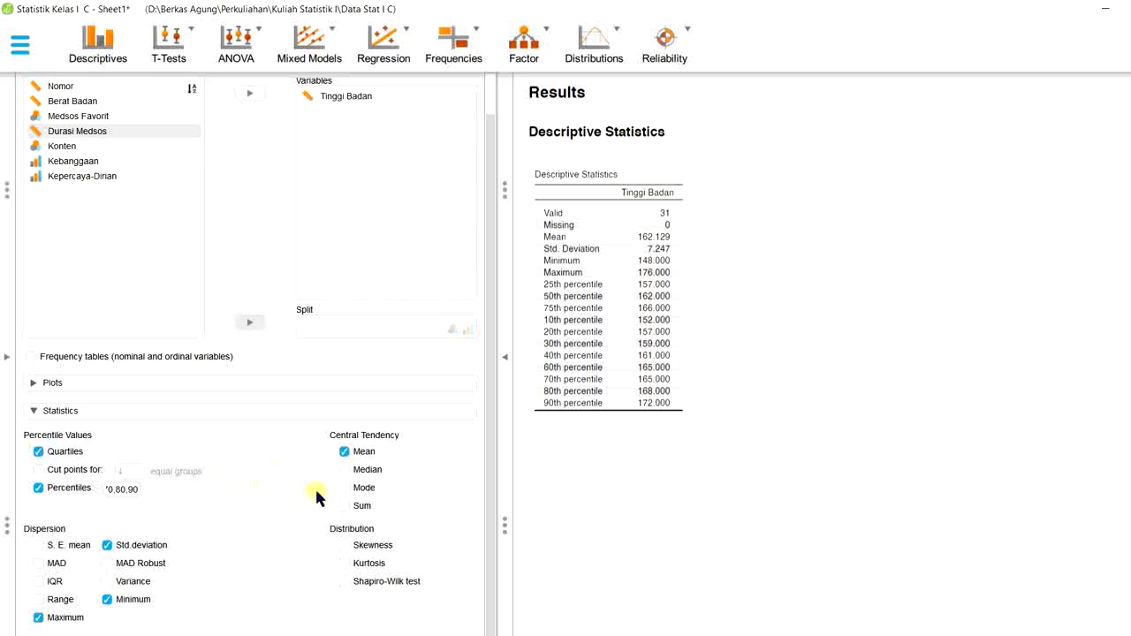
# Add the median, mode, IQR, range, variance, skewness and kurtosis to the Tinggi Badan statistics
pyautogui.click(344, 469)
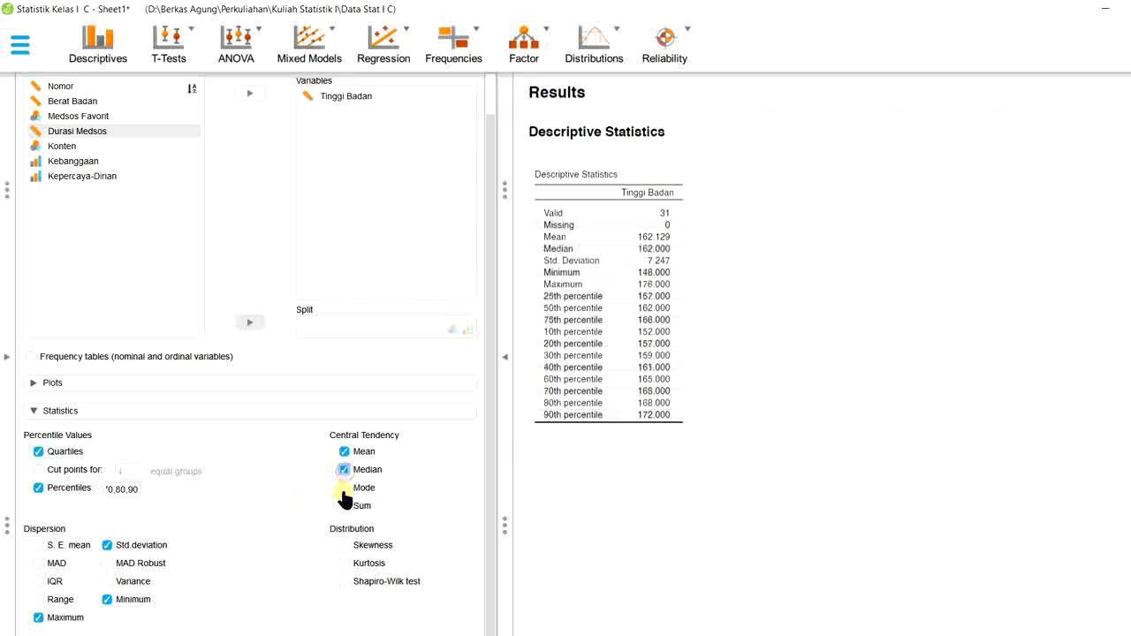
pyautogui.click(344, 489)
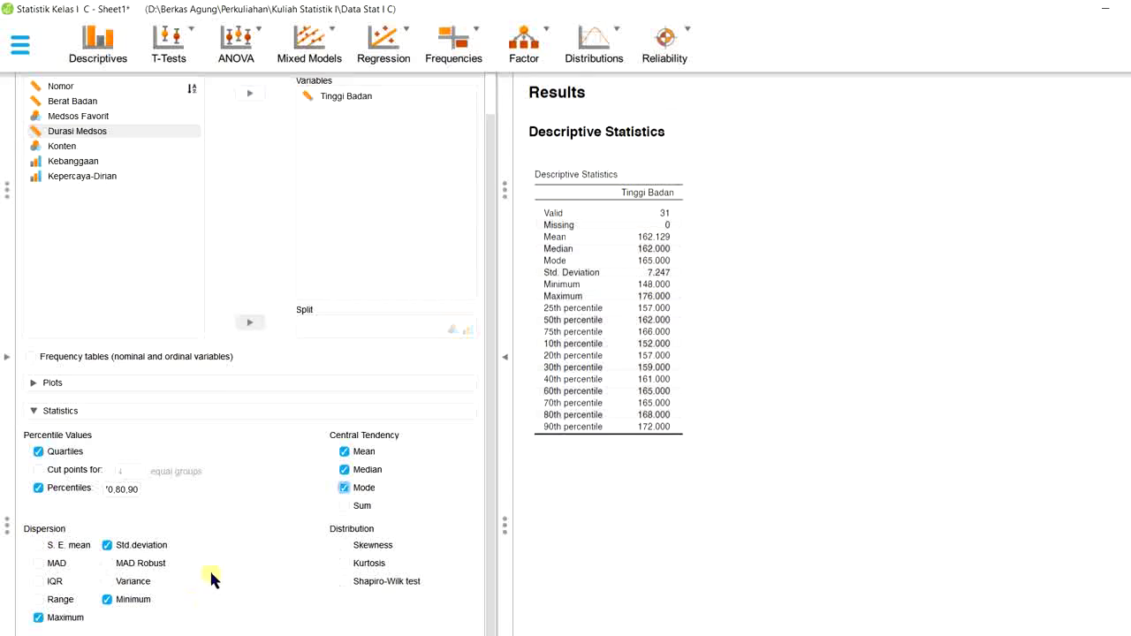
pyautogui.click(40, 584)
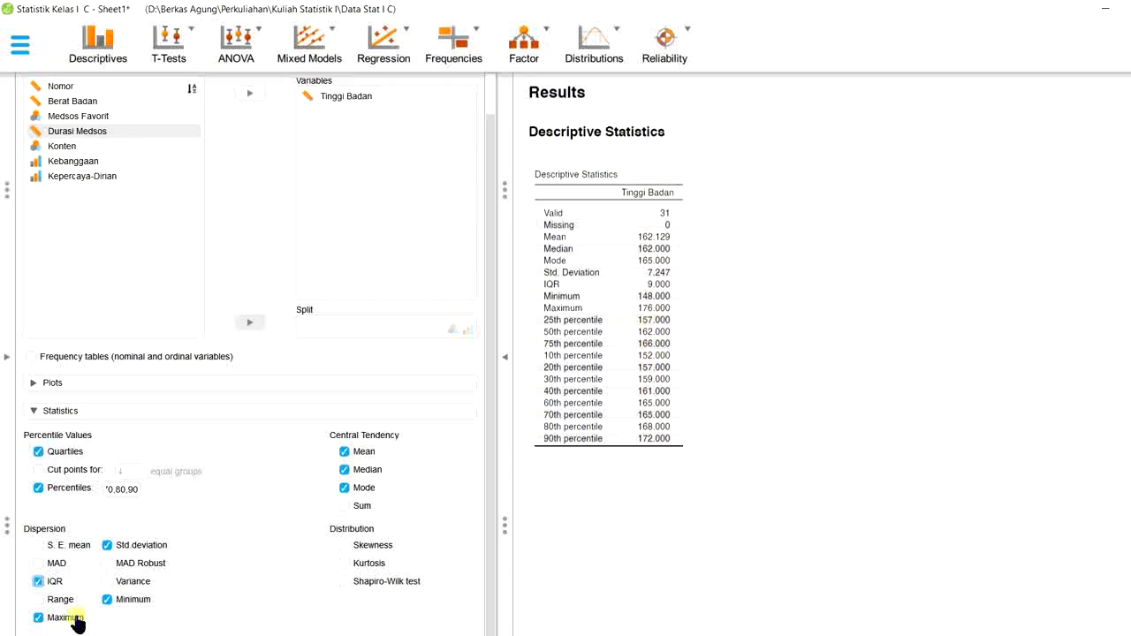
pyautogui.click(39, 600)
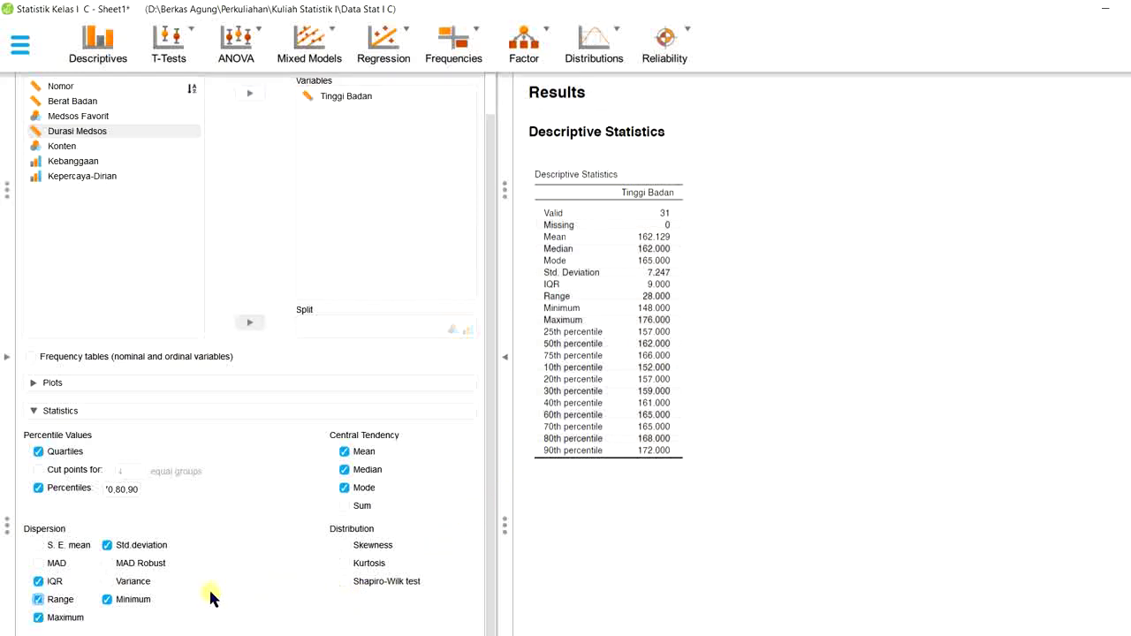
pyautogui.click(144, 587)
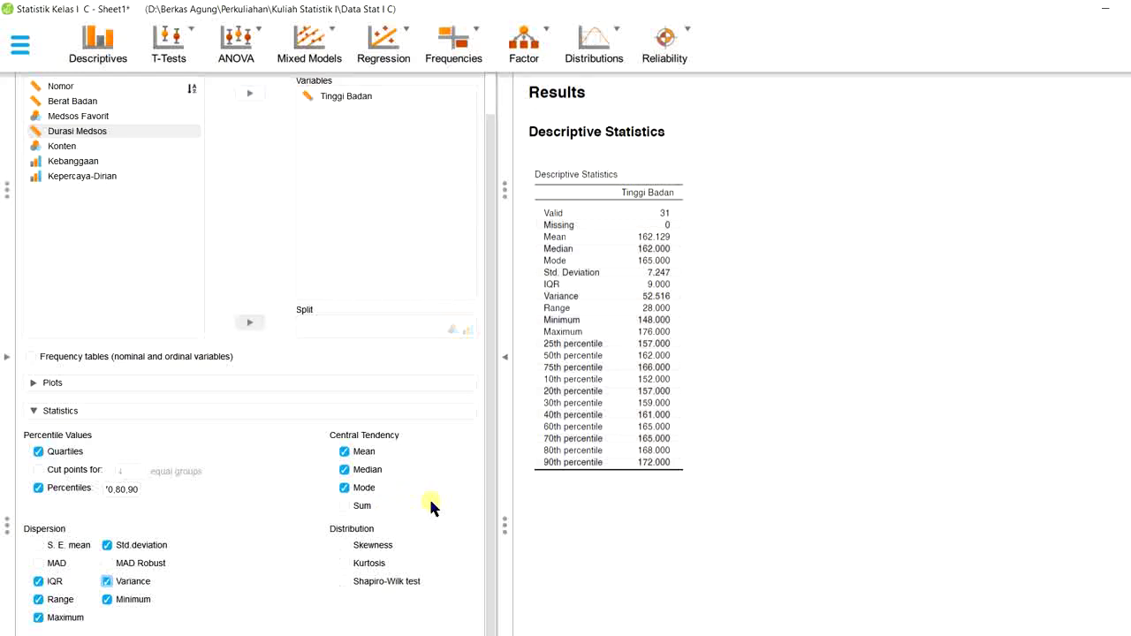
pyautogui.click(369, 547)
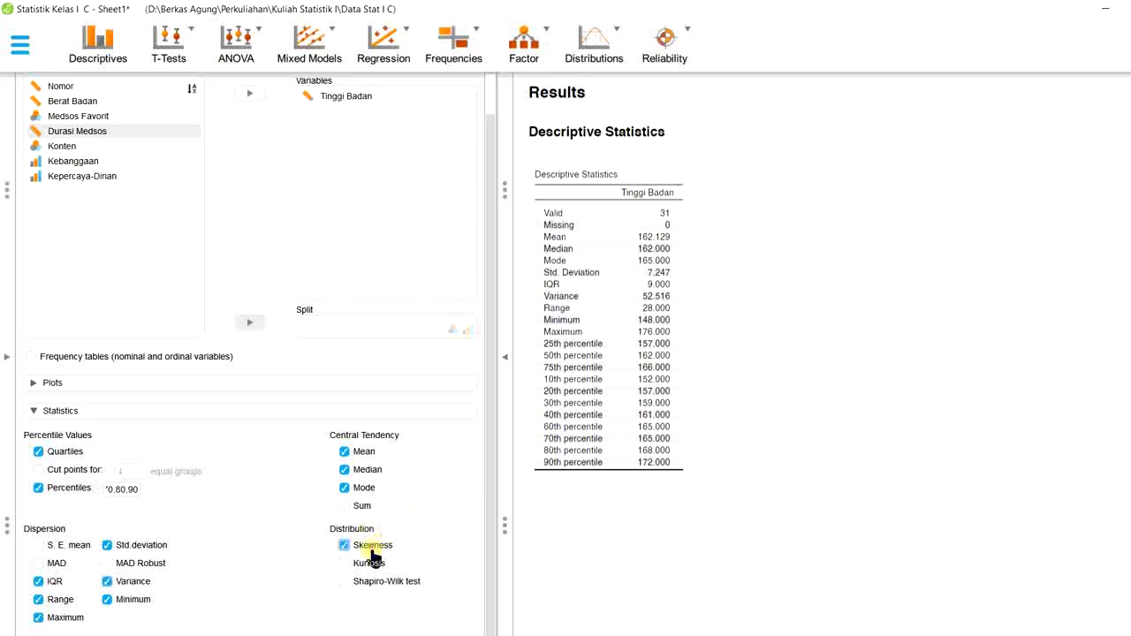
pyautogui.click(370, 566)
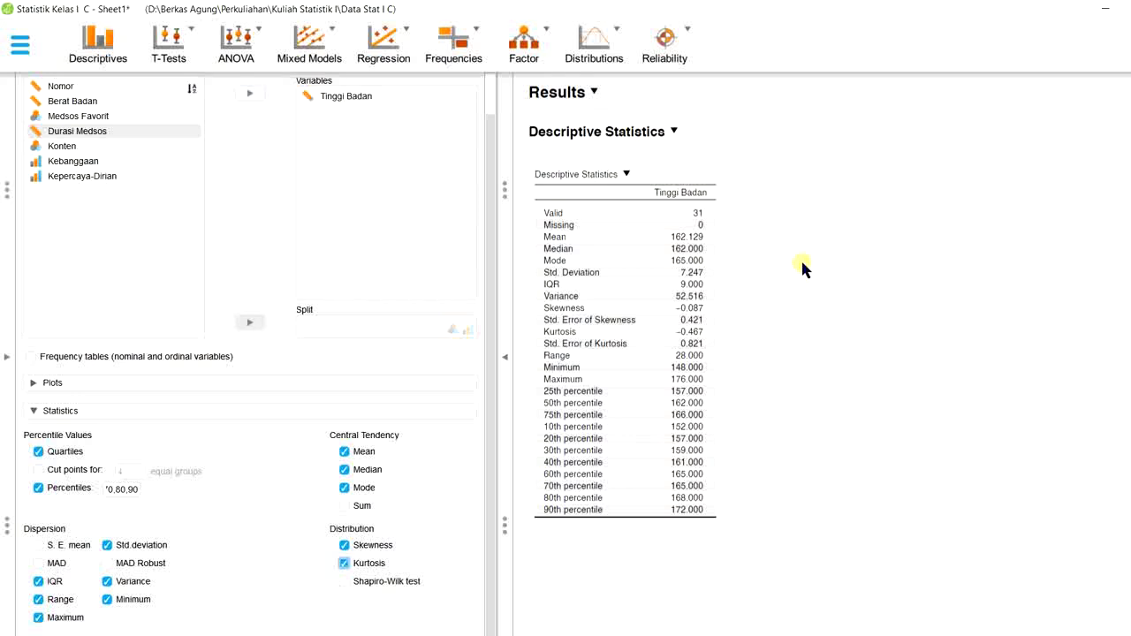
# Collapse the first analysis and create a second Descriptive Statistics analysis of Medsos Favorit with frequency tables
pyautogui.scroll(1, 252, 176)
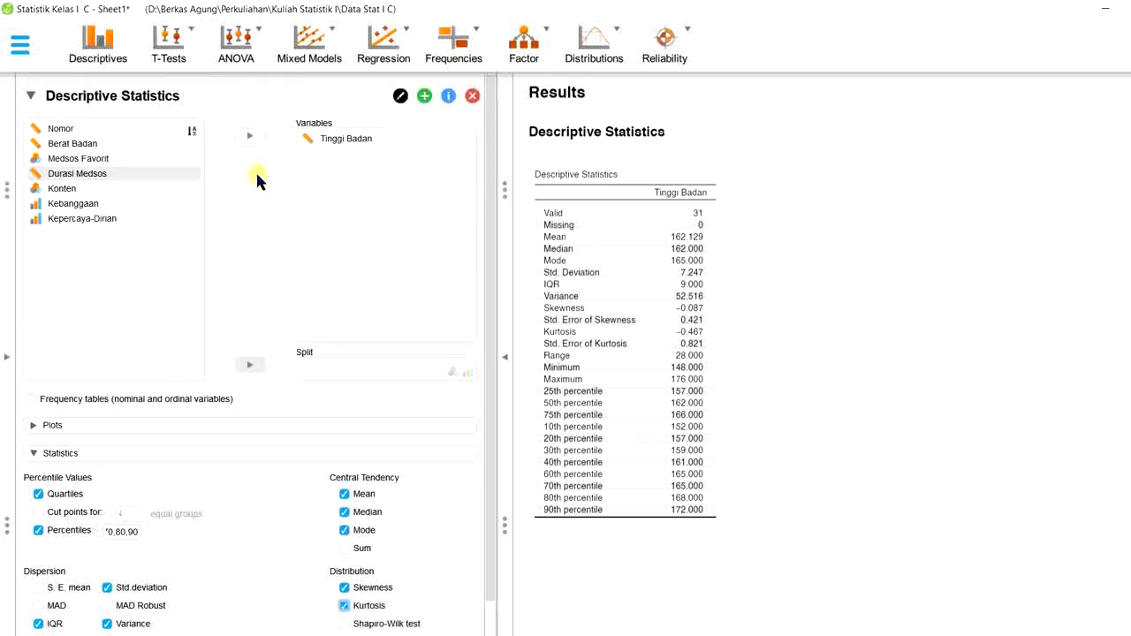
pyautogui.click(175, 104)
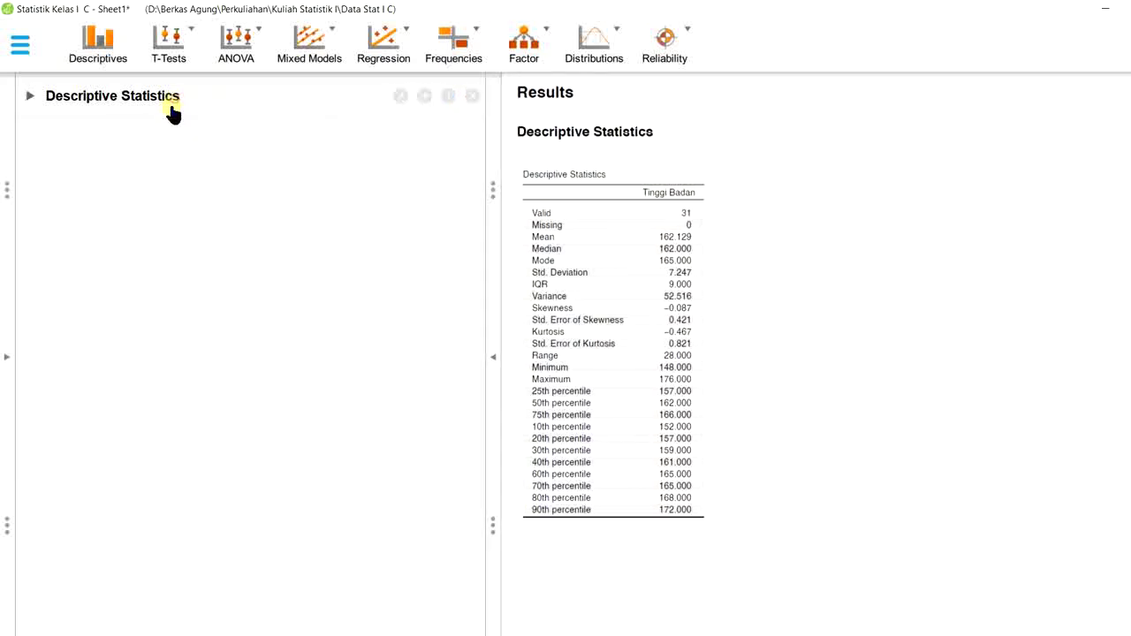
pyautogui.click(110, 53)
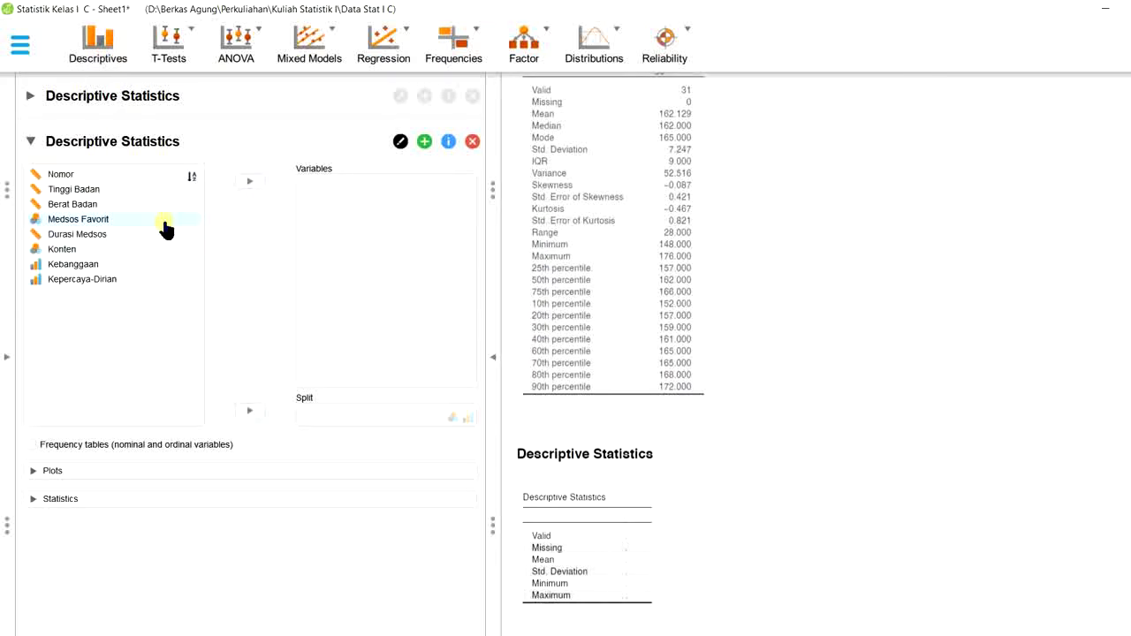
pyautogui.click(165, 220)
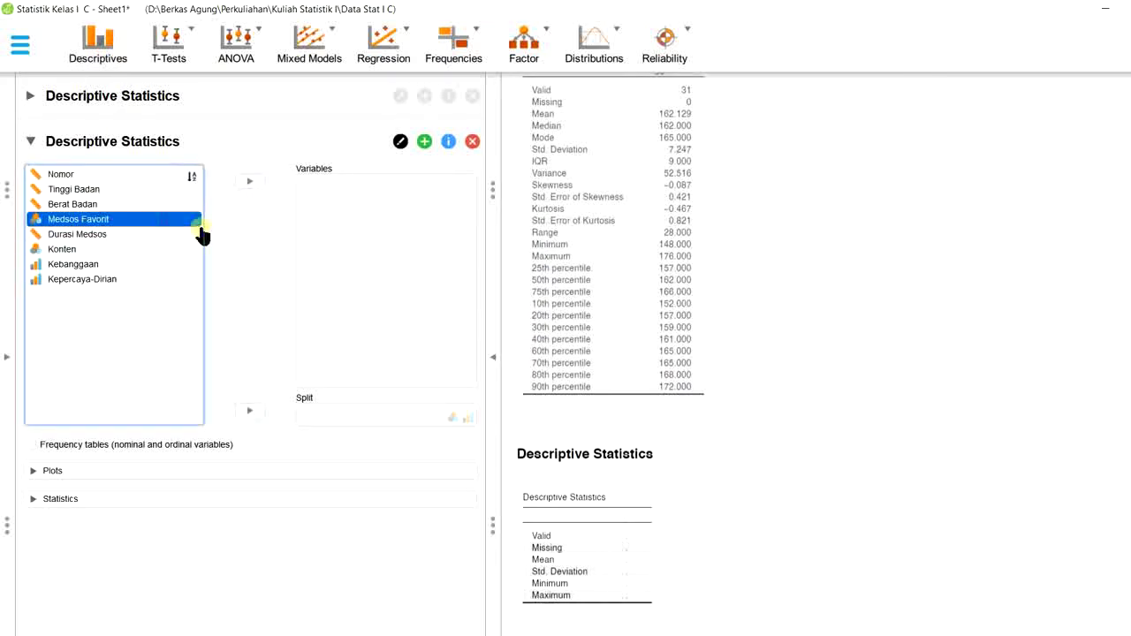
pyautogui.click(250, 182)
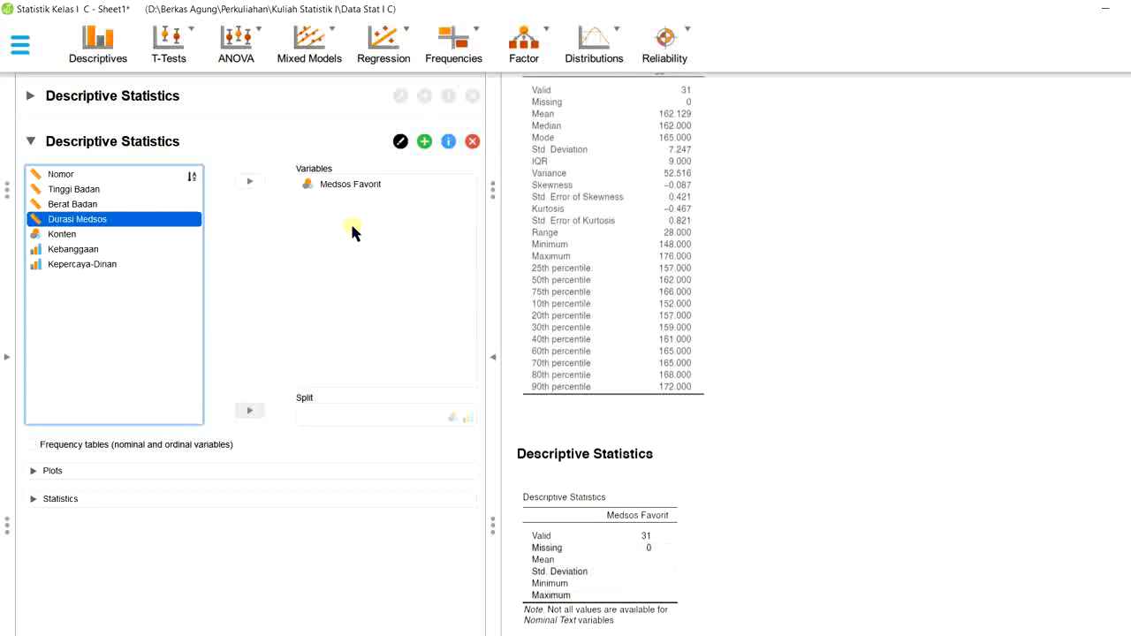
pyautogui.click(137, 447)
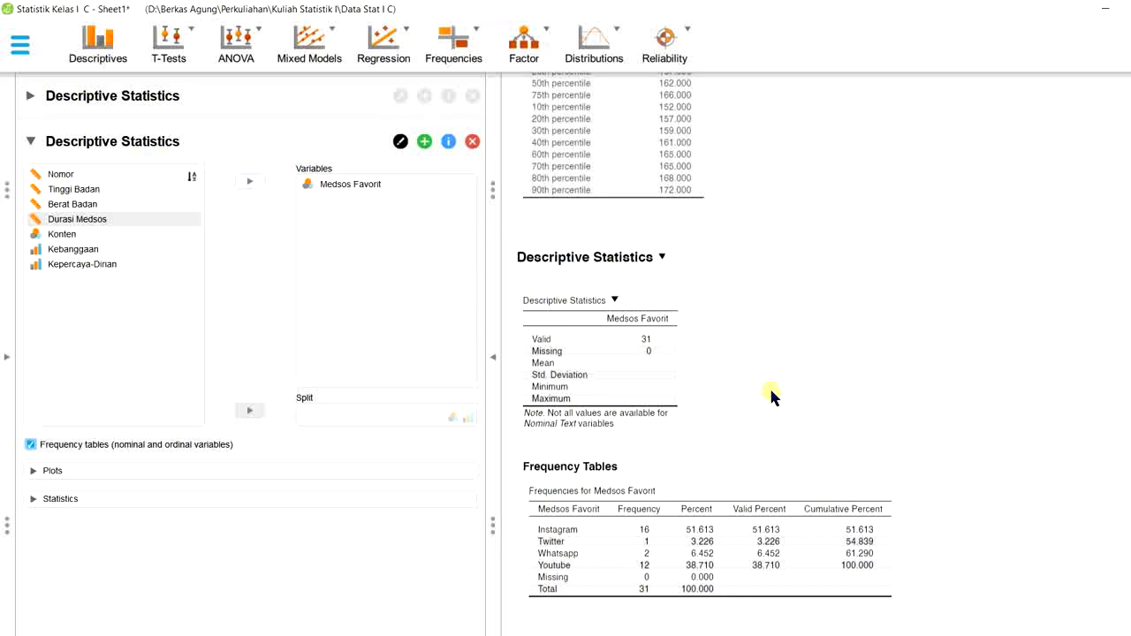
pyautogui.click(66, 499)
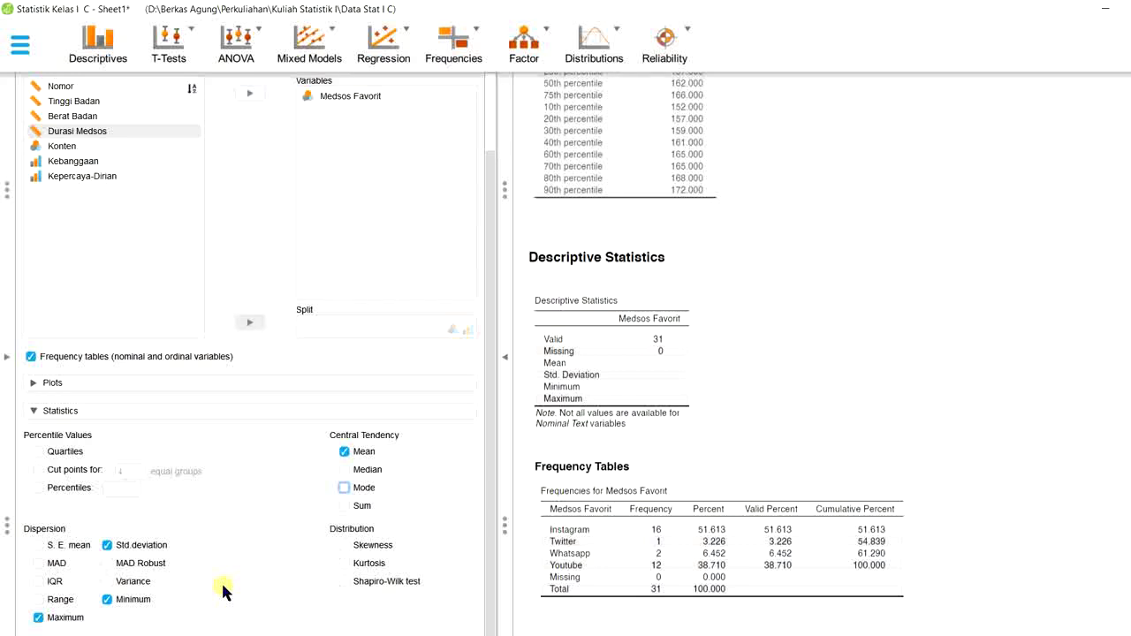
pyautogui.click(158, 414)
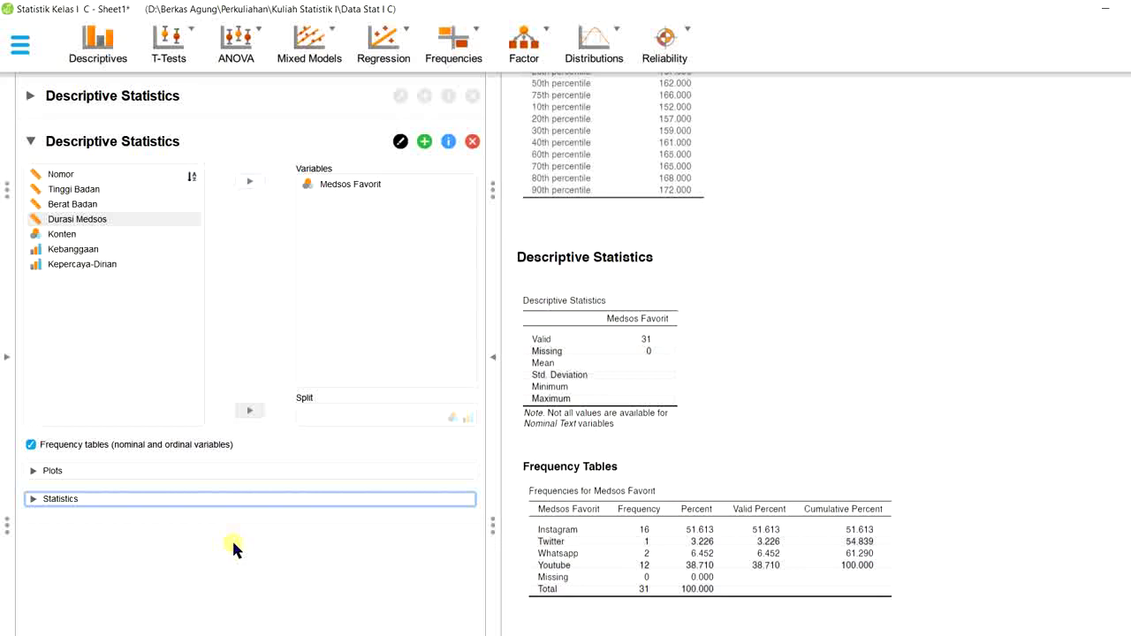
pyautogui.scroll(4, 775, 320)
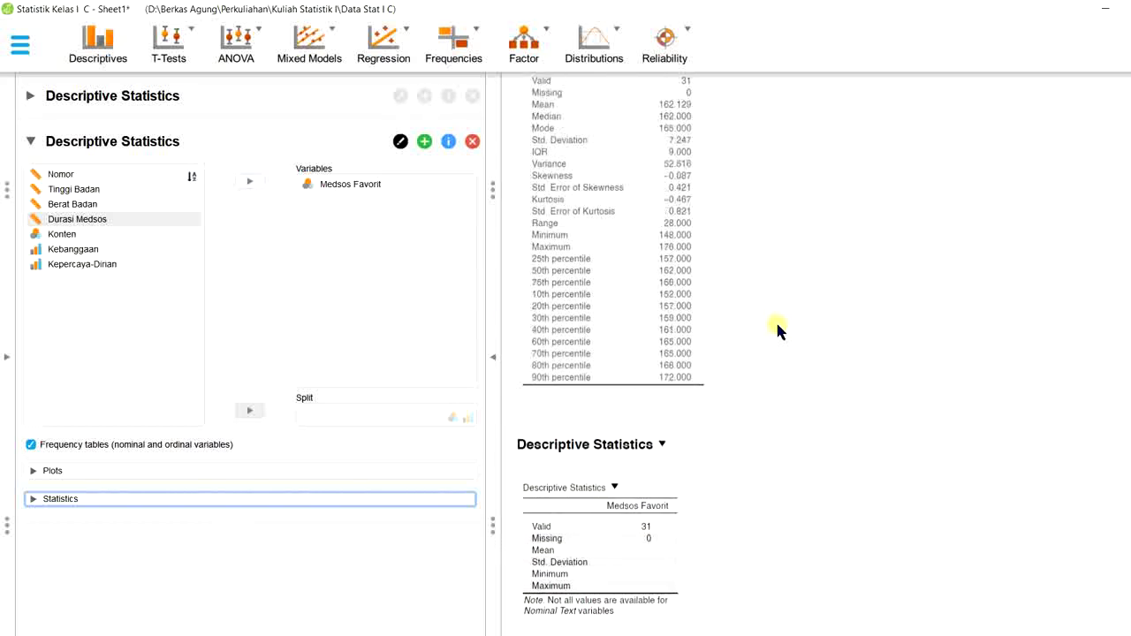
pyautogui.scroll(-4, 776, 320)
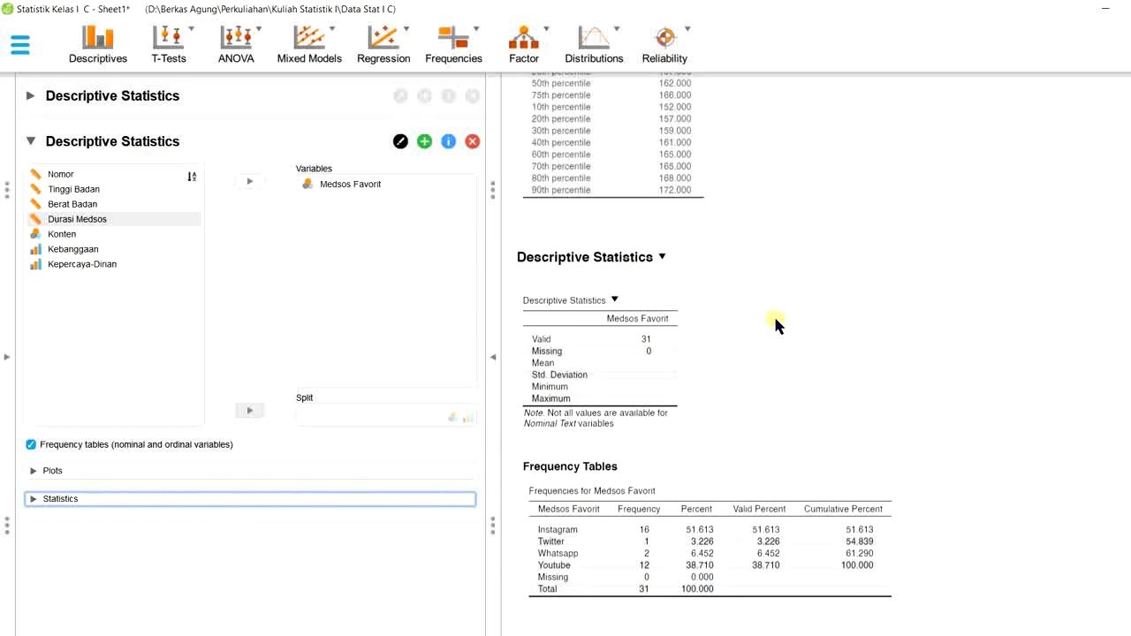